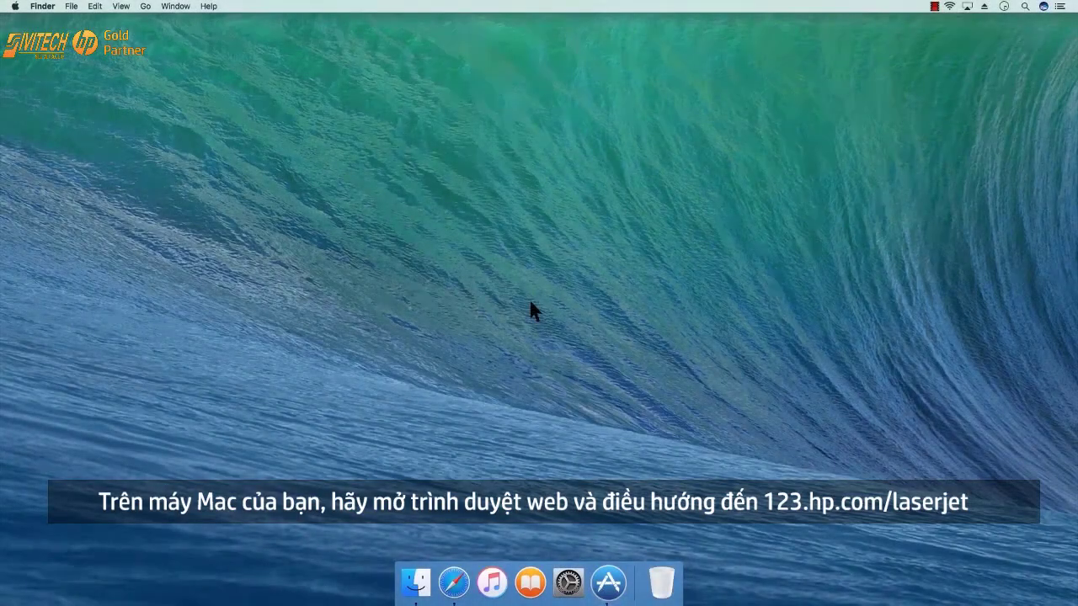
Step: Go to 123.hp.com/laserjet in Safari and download the HP Easy Start installer
{"action": "left_click", "coordinate": [454, 582]}
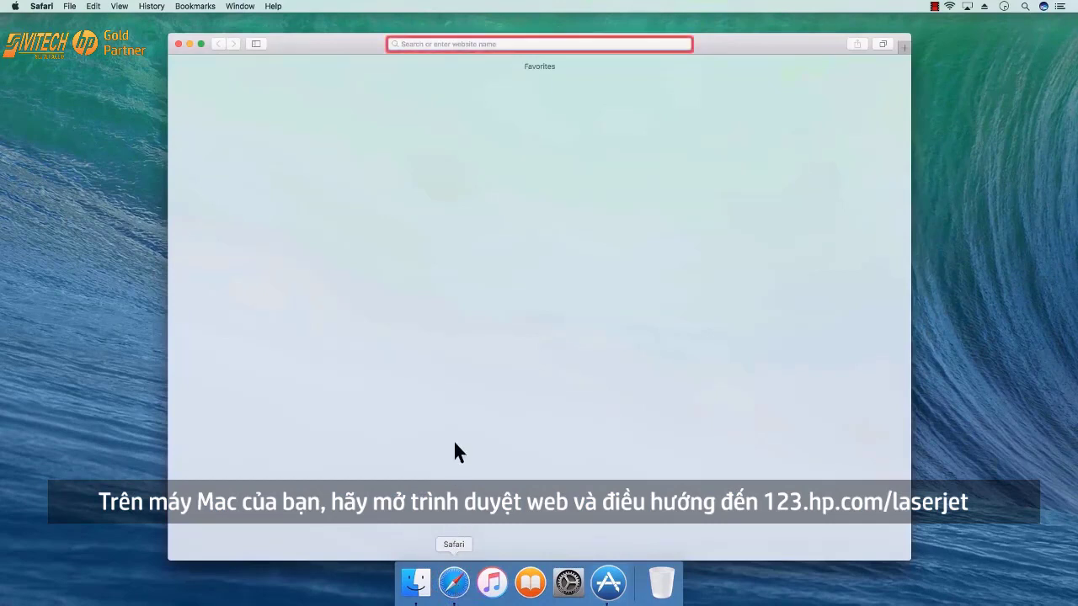
{"action": "type", "text": "123"}
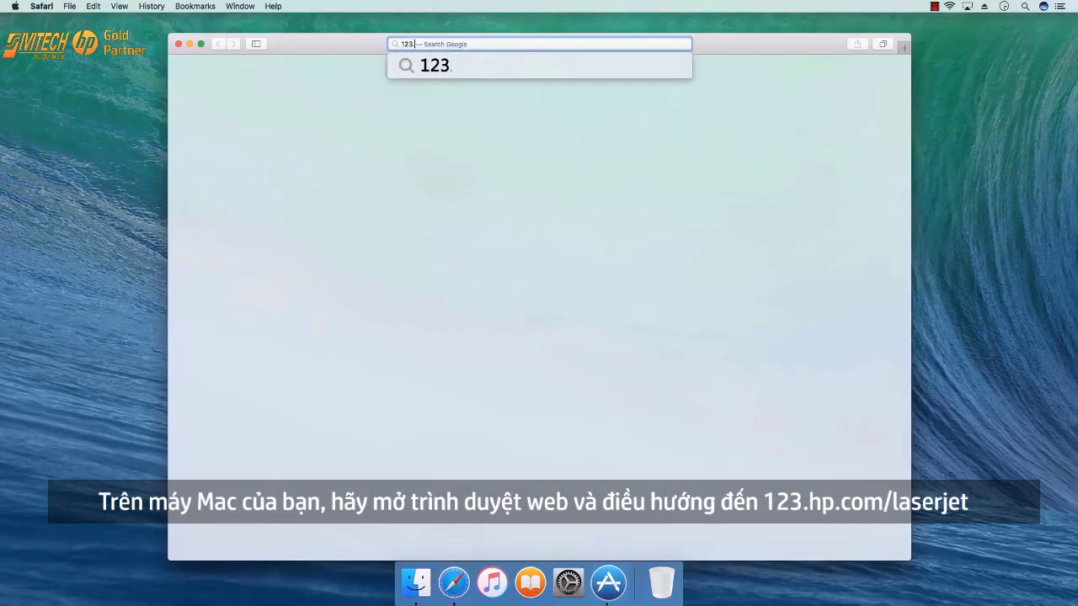
{"action": "type", "text": ".hp.com/"}
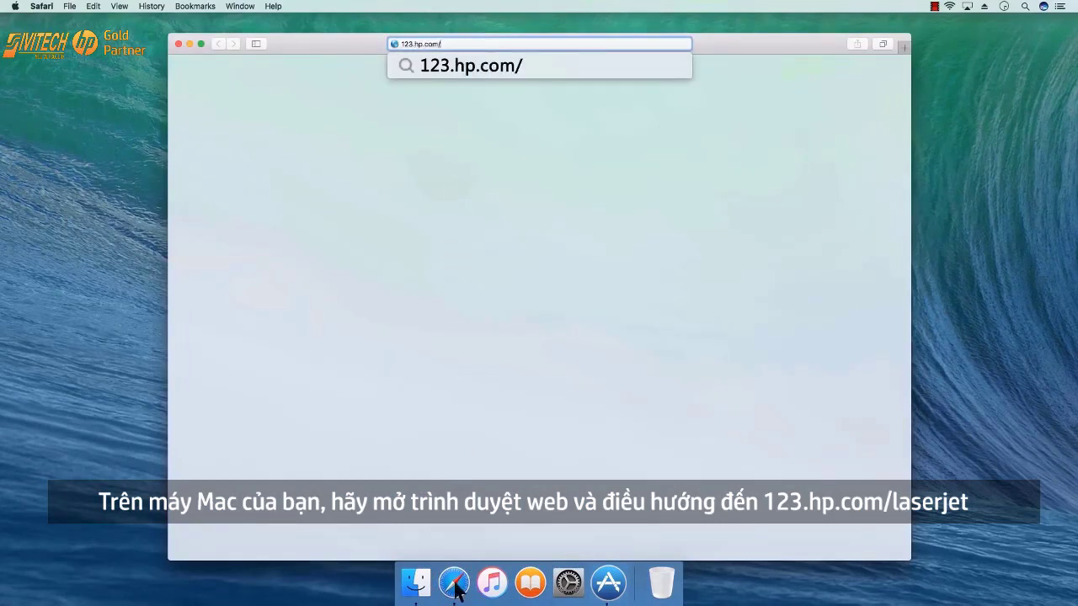
{"action": "type", "text": "laserjet"}
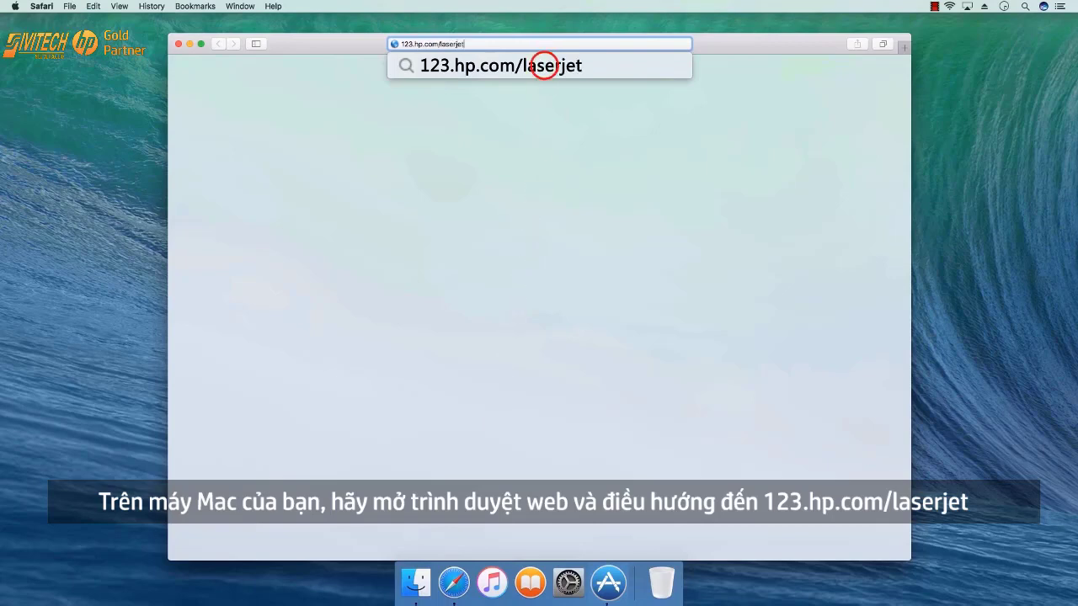
{"action": "key", "text": "Return"}
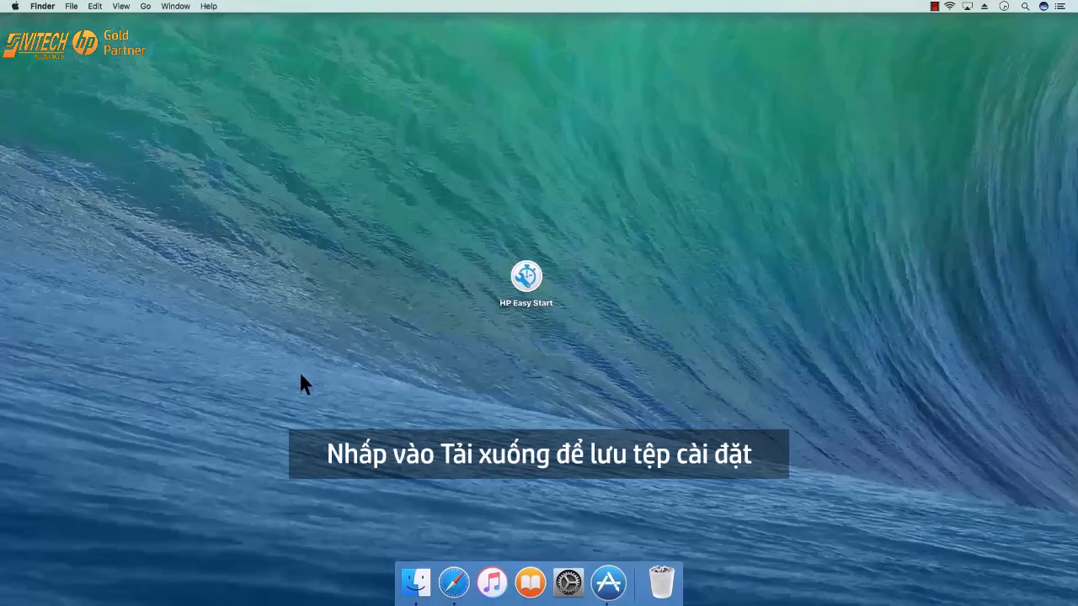
Step: Launch HP Easy Start from its desktop icon
{"action": "double_click", "coordinate": [525, 278]}
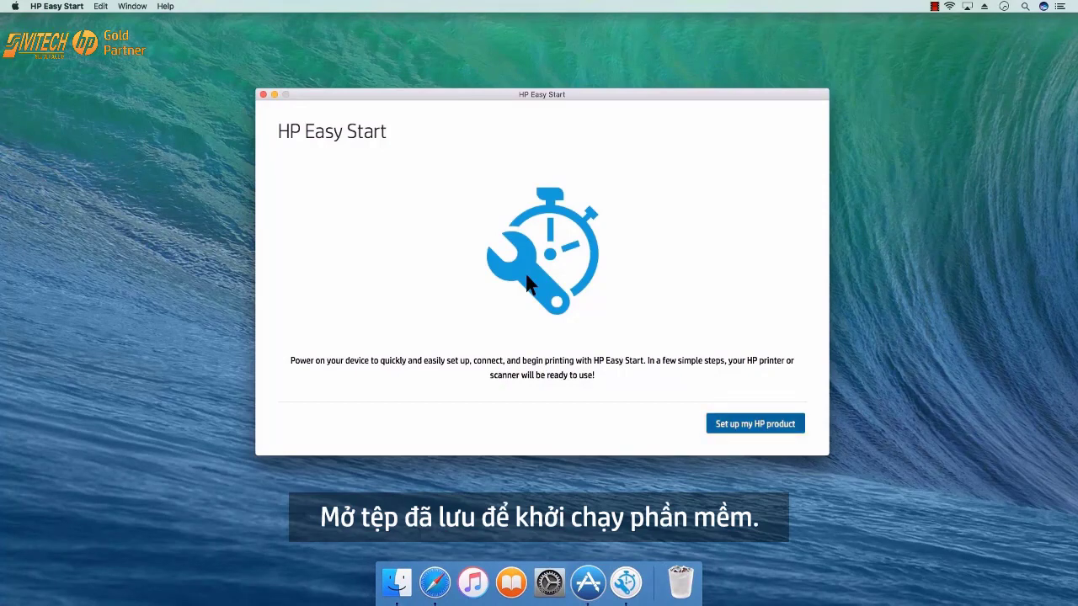
Step: Begin HP product setup, accept the agreements and settings, and continue to the detected printers
{"action": "left_click", "coordinate": [755, 428]}
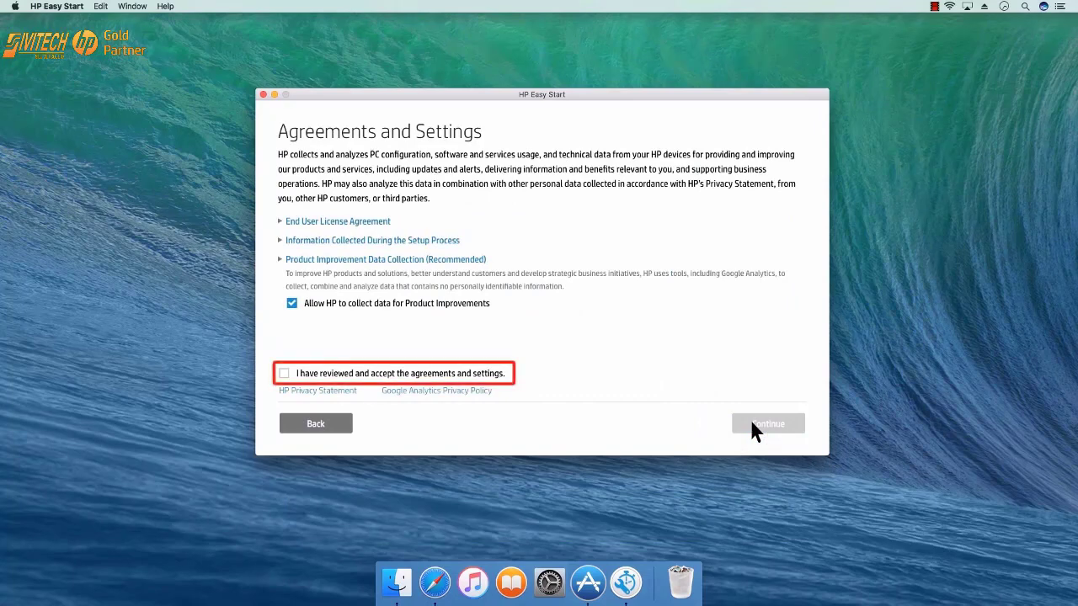
{"action": "left_click", "coordinate": [285, 374]}
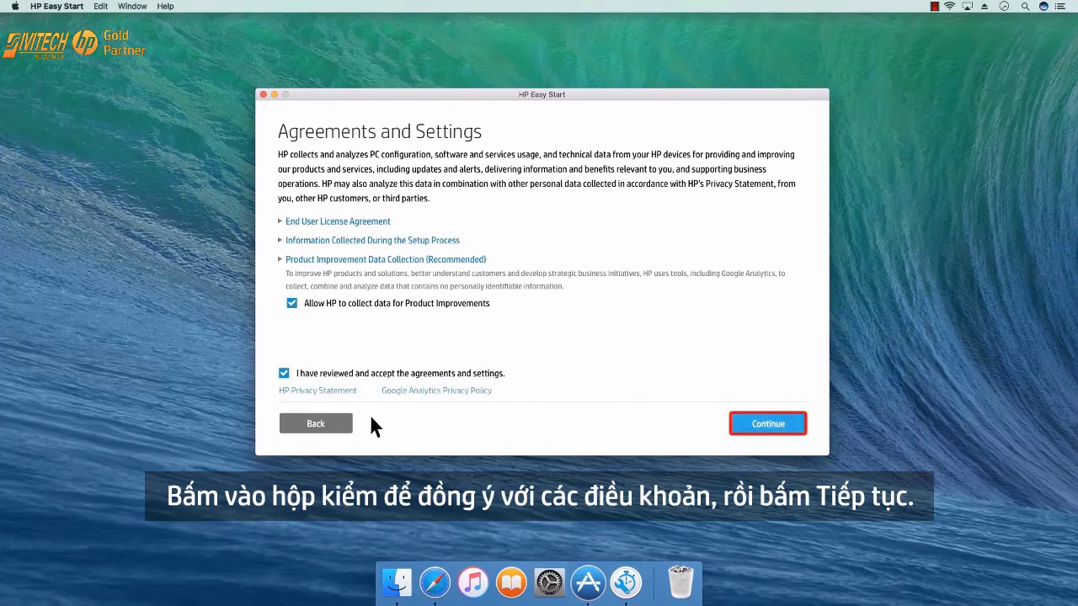
{"action": "left_click", "coordinate": [768, 424]}
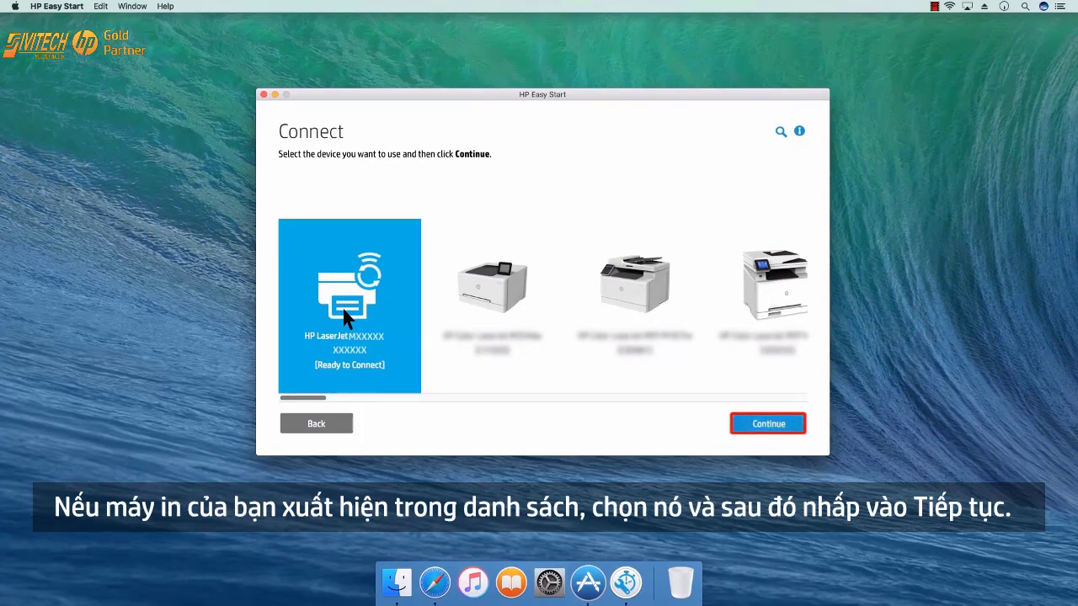
{"action": "left_click", "coordinate": [769, 426]}
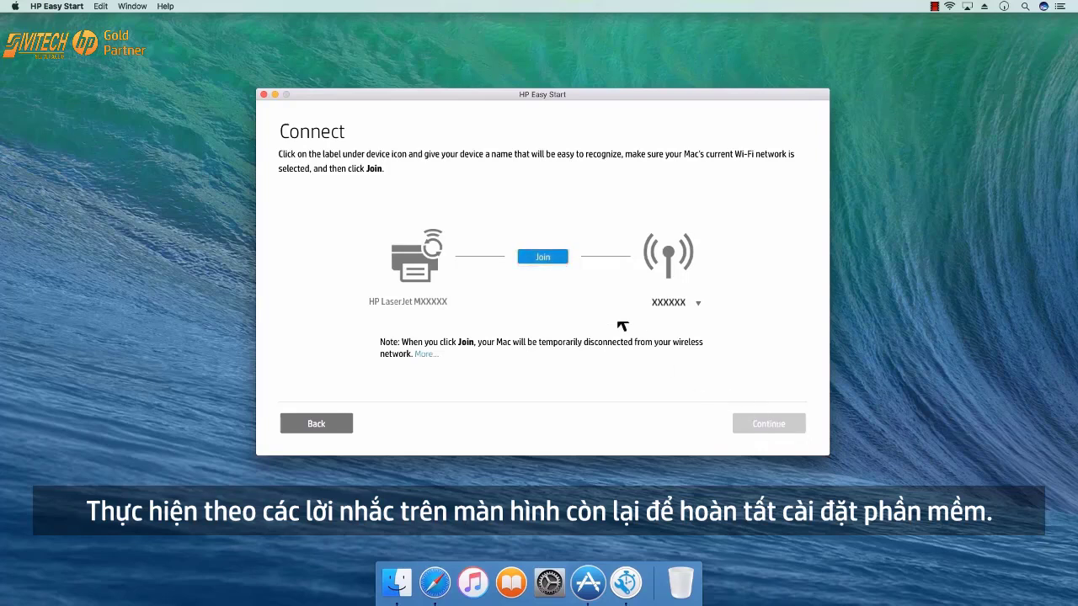
{"action": "left_click", "coordinate": [543, 257]}
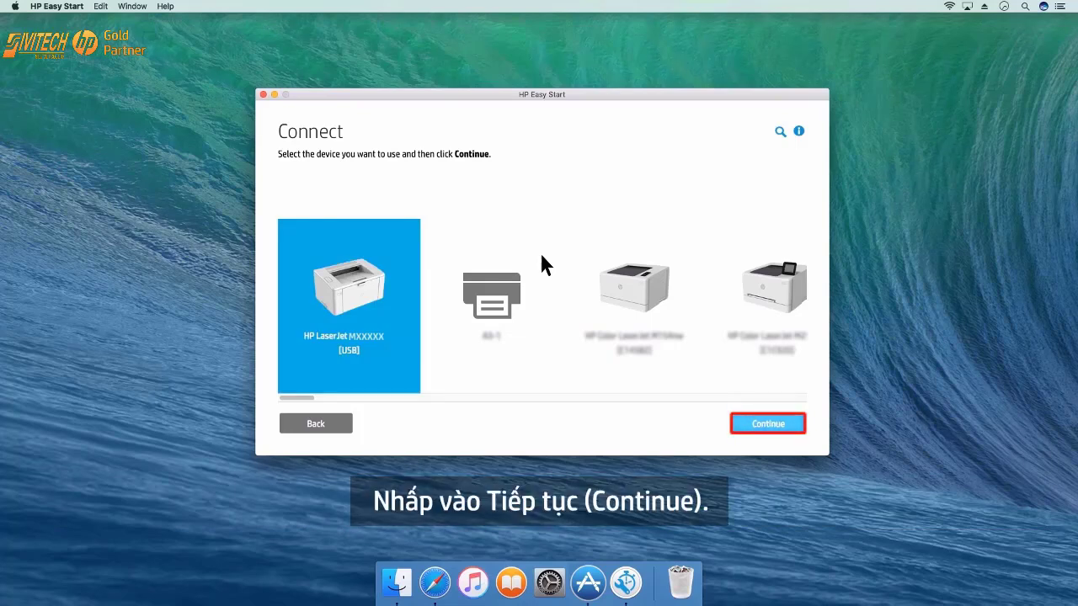
Step: Join the USB-connected LaserJet to the Wi-Fi network and acknowledge the unplug-USB notice
{"action": "left_click", "coordinate": [769, 425]}
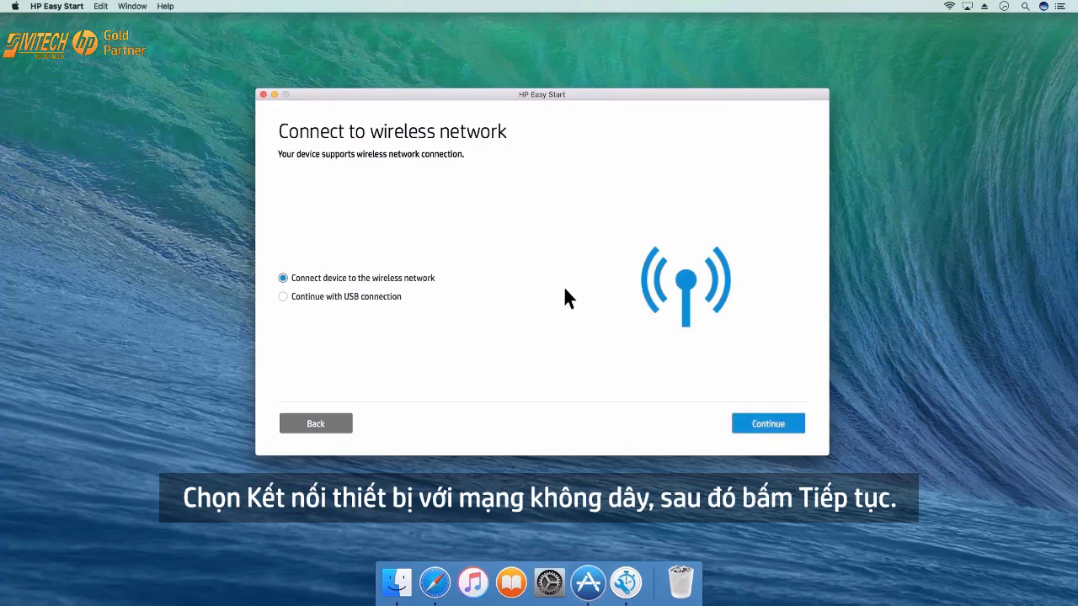
{"action": "left_click", "coordinate": [768, 423]}
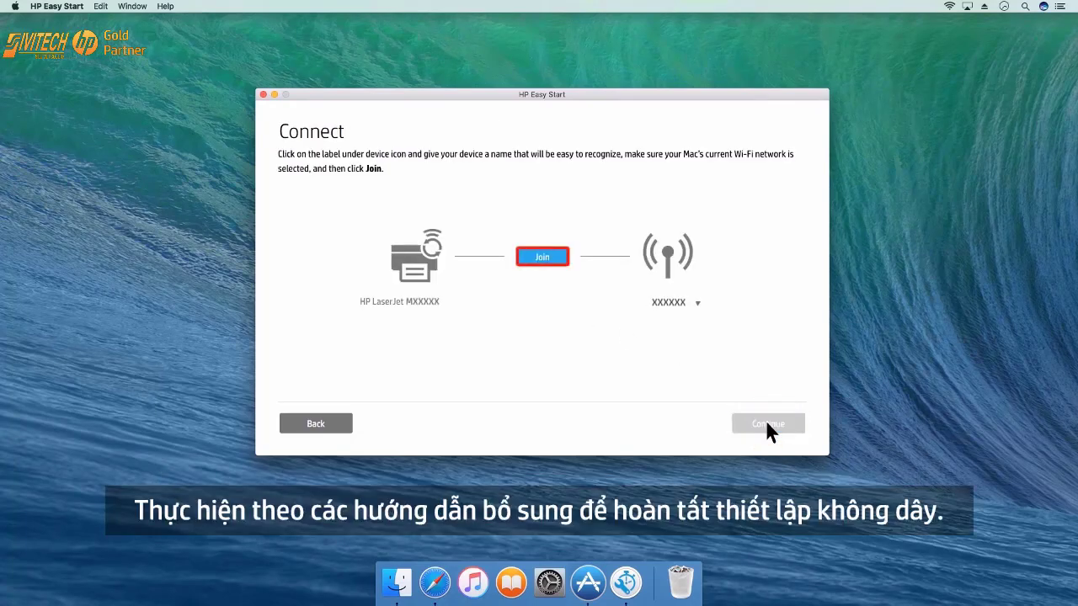
{"action": "left_click", "coordinate": [542, 257]}
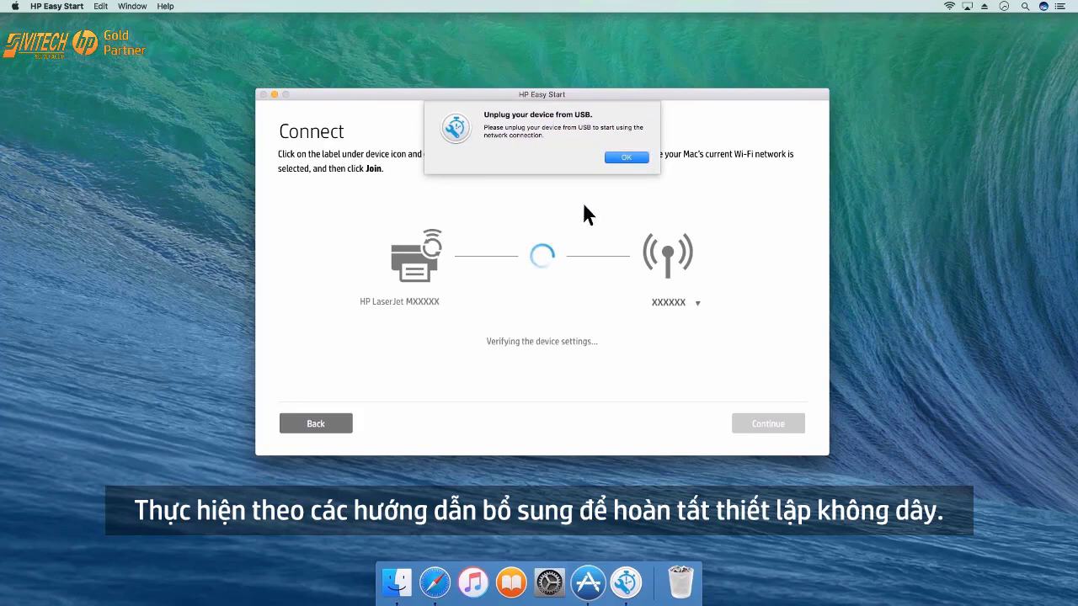
{"action": "left_click", "coordinate": [627, 160]}
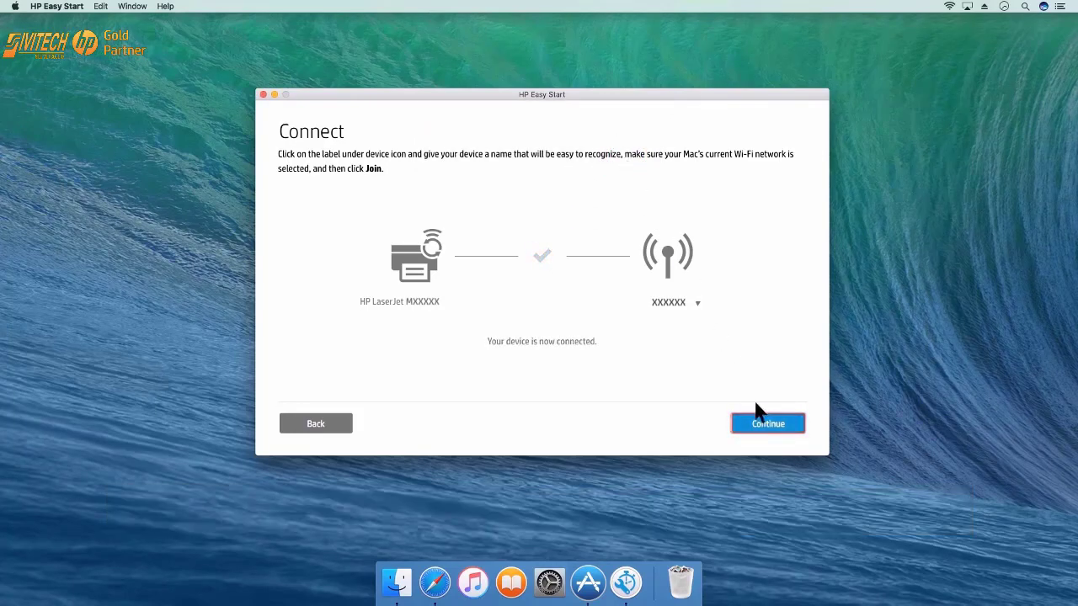
{"action": "left_click", "coordinate": [768, 424]}
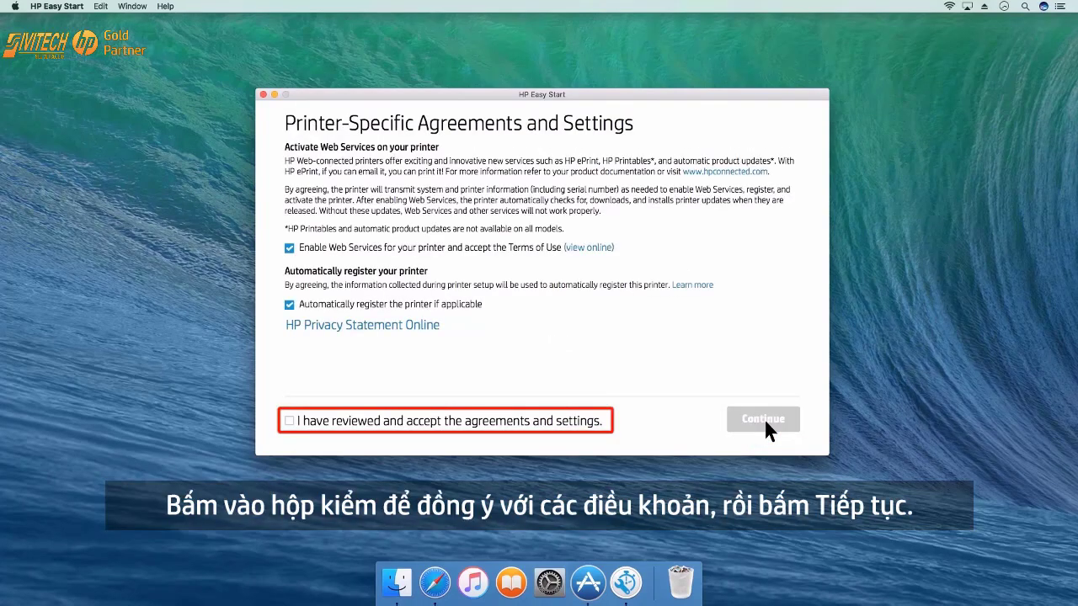
Step: Accept the printer-specific web services and registration agreements and continue
{"action": "left_click", "coordinate": [289, 421]}
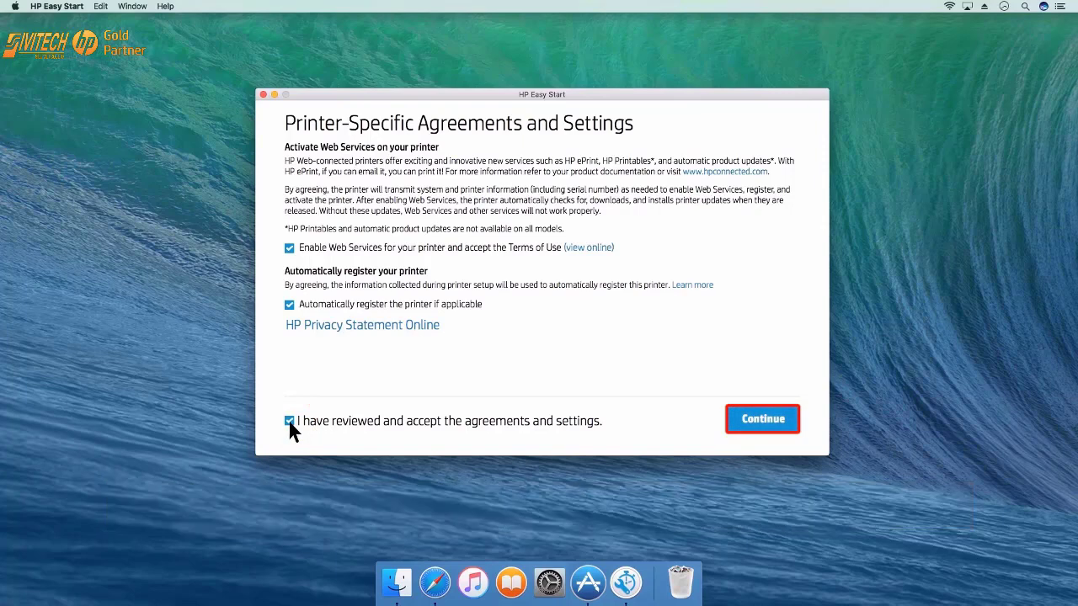
{"action": "left_click", "coordinate": [763, 418]}
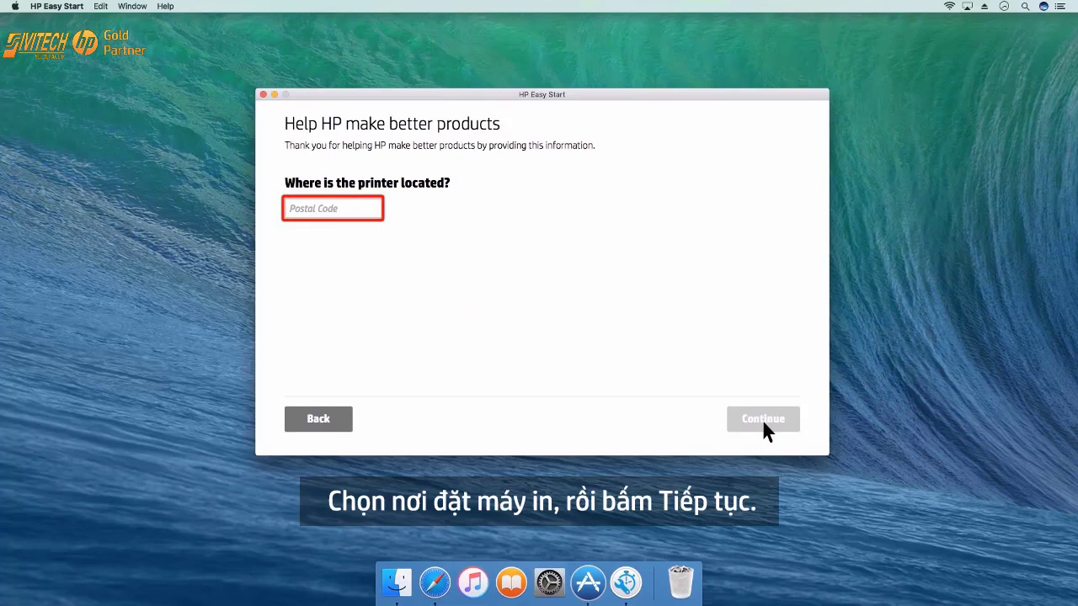
Step: Enter postal code 20001 as the printer's location and install the essential software
{"action": "left_click", "coordinate": [327, 208]}
{"action": "type", "text": "20001"}
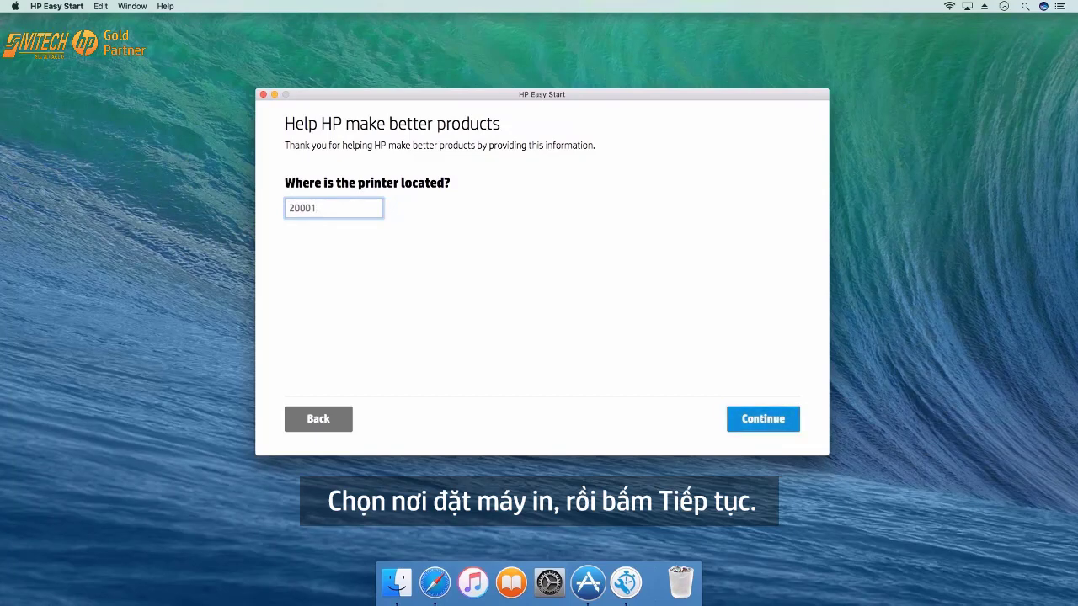
{"action": "left_click", "coordinate": [763, 418]}
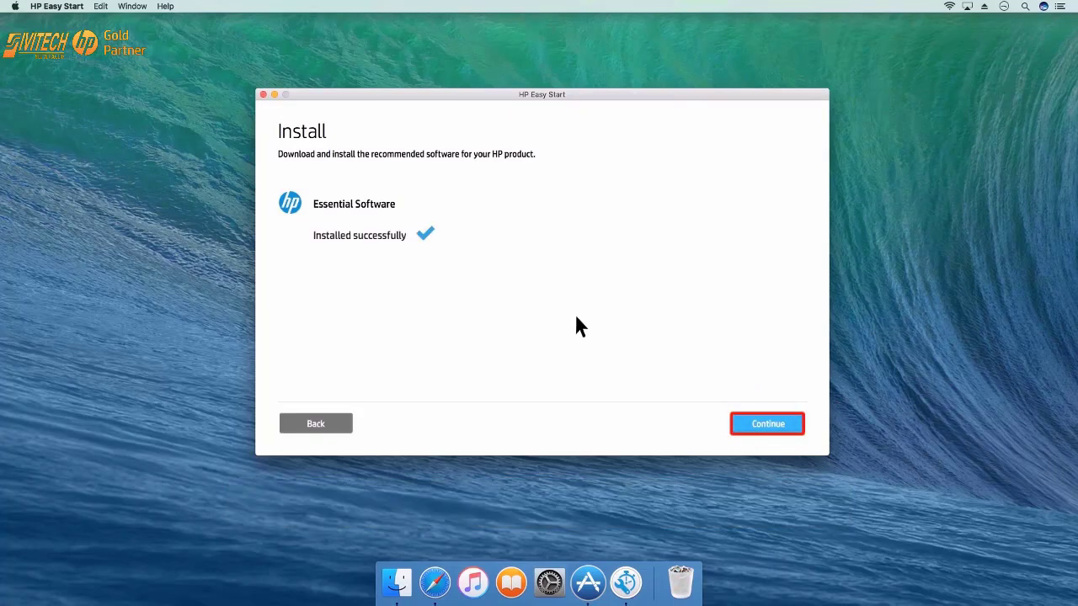
Step: Turn on extended status alerts and confirm the status and alert settings
{"action": "left_click", "coordinate": [768, 424]}
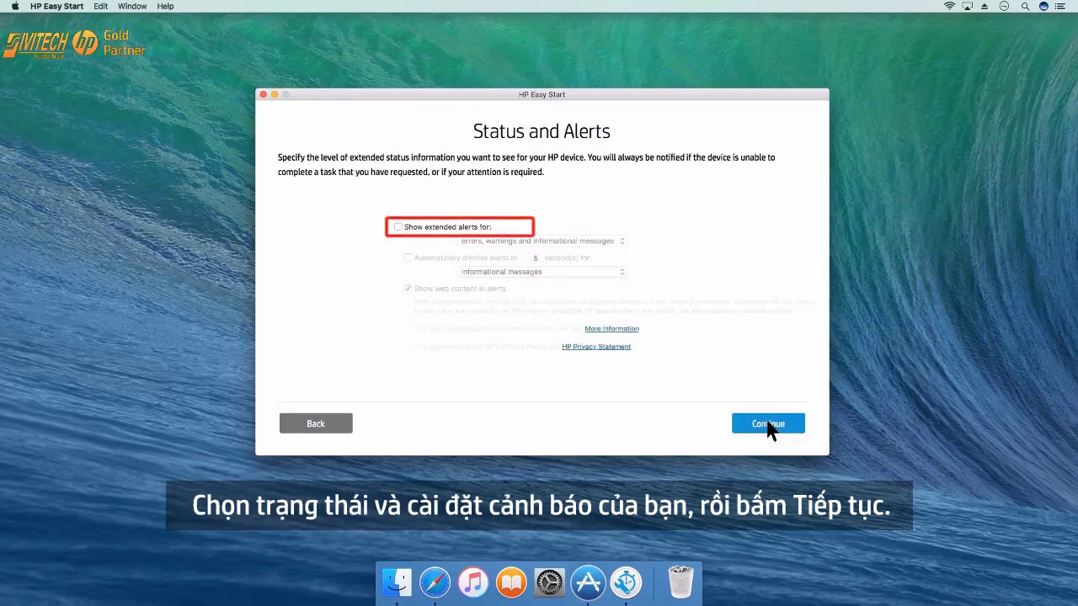
{"action": "left_click", "coordinate": [398, 227]}
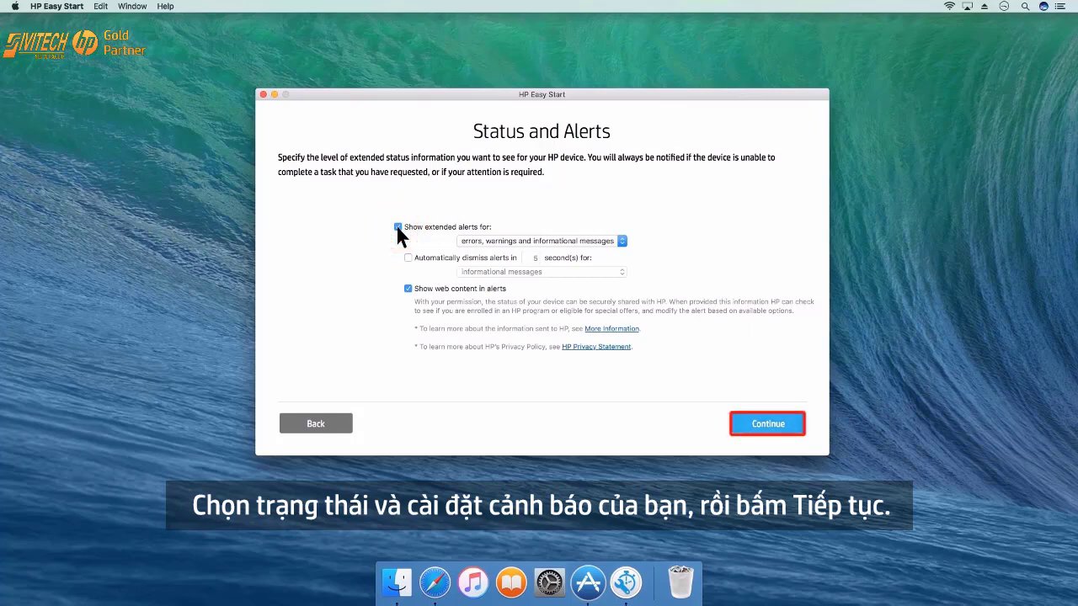
{"action": "left_click", "coordinate": [768, 424]}
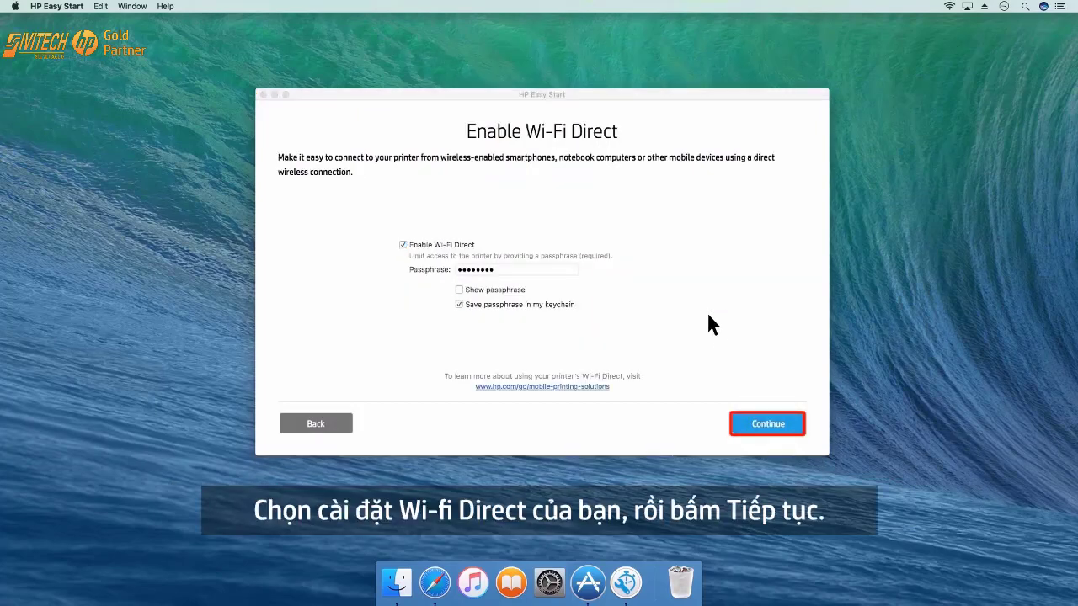
Step: Keep Wi-Fi Direct enabled, add the LaserJet to the Mac's printers and print a test page
{"action": "left_click", "coordinate": [768, 423]}
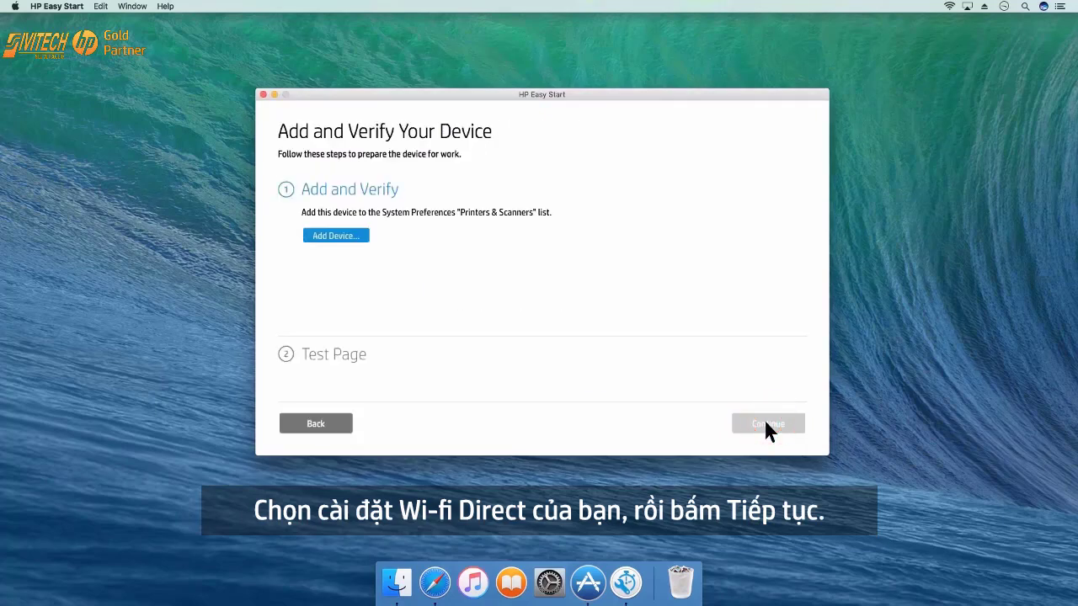
{"action": "left_click", "coordinate": [336, 236]}
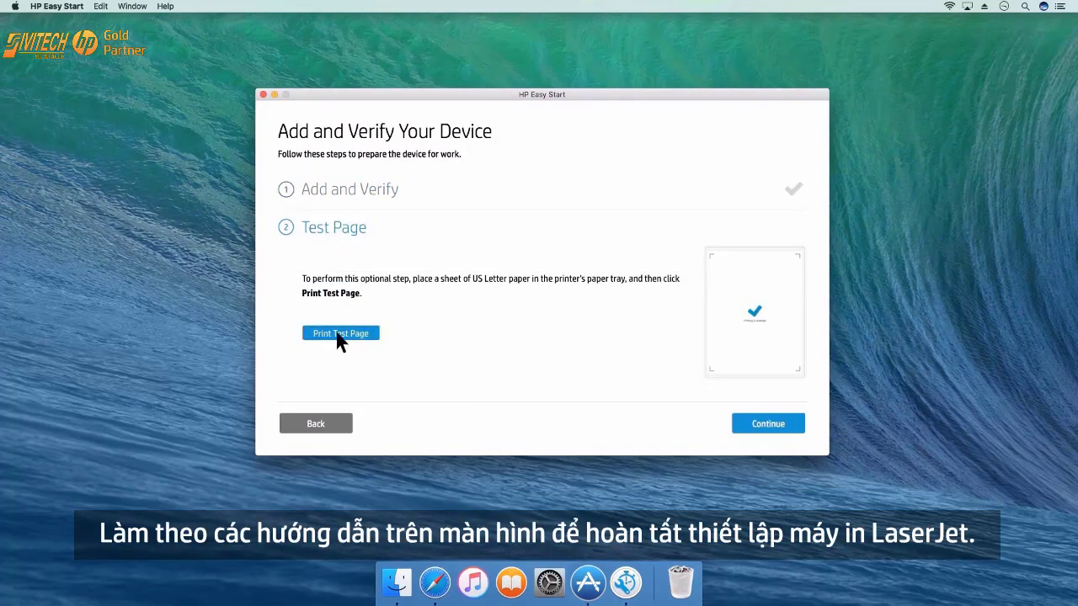
{"action": "left_click", "coordinate": [341, 333]}
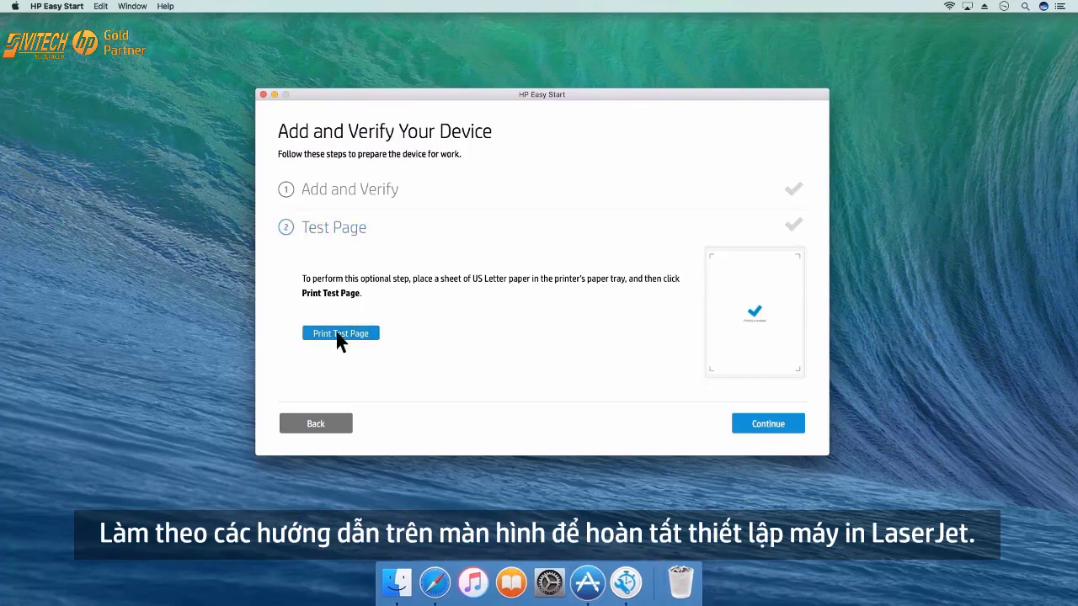